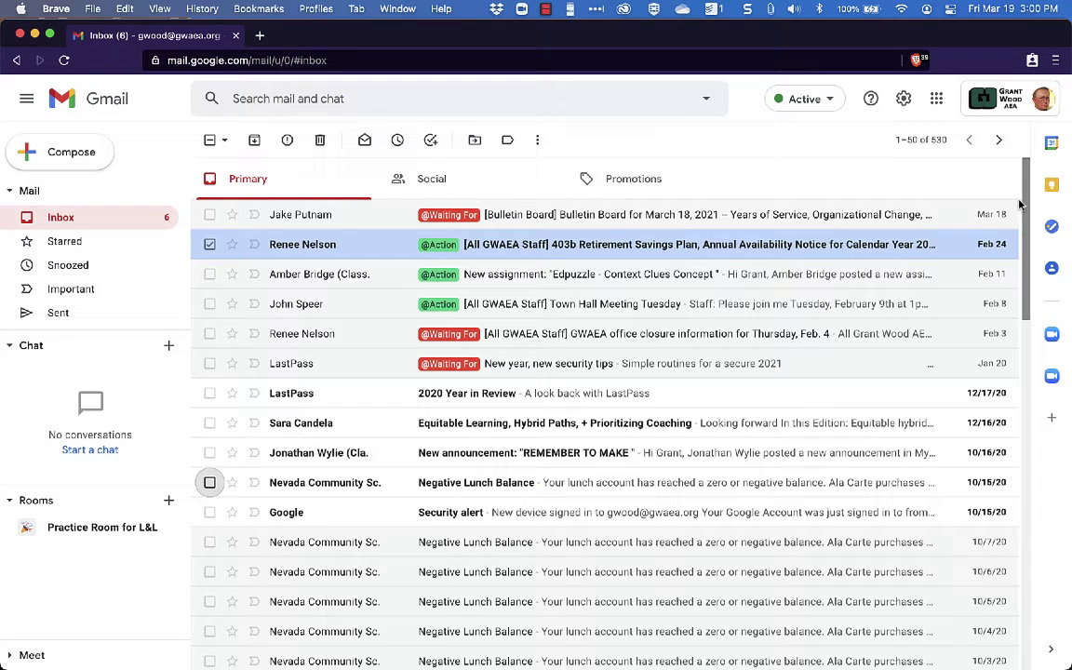
# Step: View the Social and Promotions categories of the inbox, and return to Primary
pyautogui.click(421, 181)
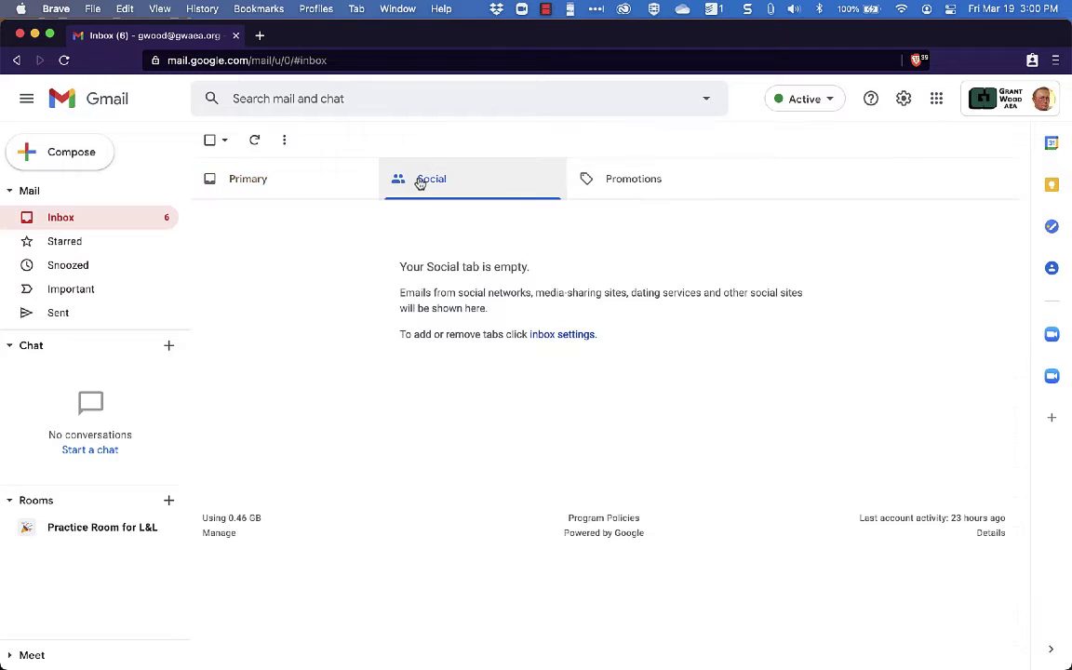
pyautogui.click(600, 183)
pyautogui.click(317, 181)
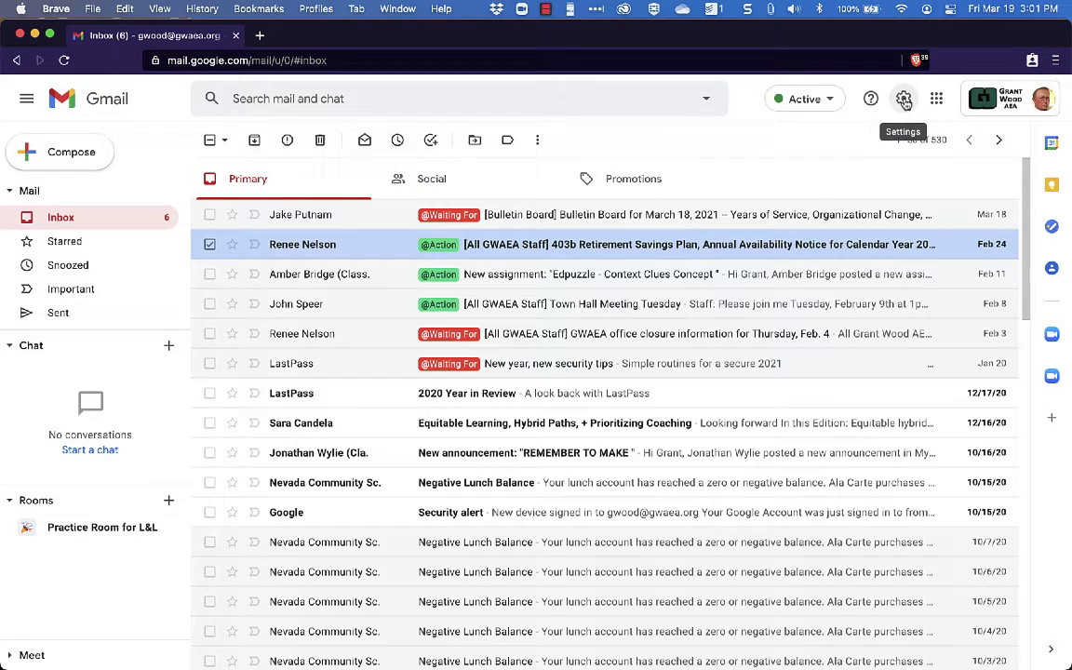
# Step: Switch the inbox type to Priority Inbox and open its customization settings
pyautogui.click(904, 101)
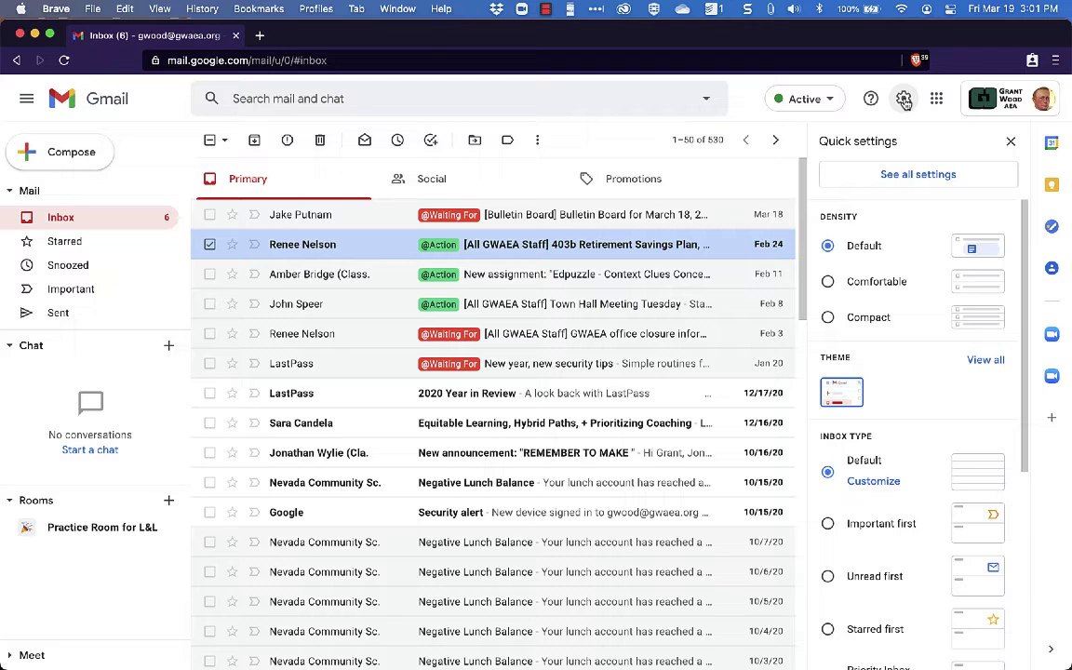
pyautogui.scroll(-2, 905, 316)
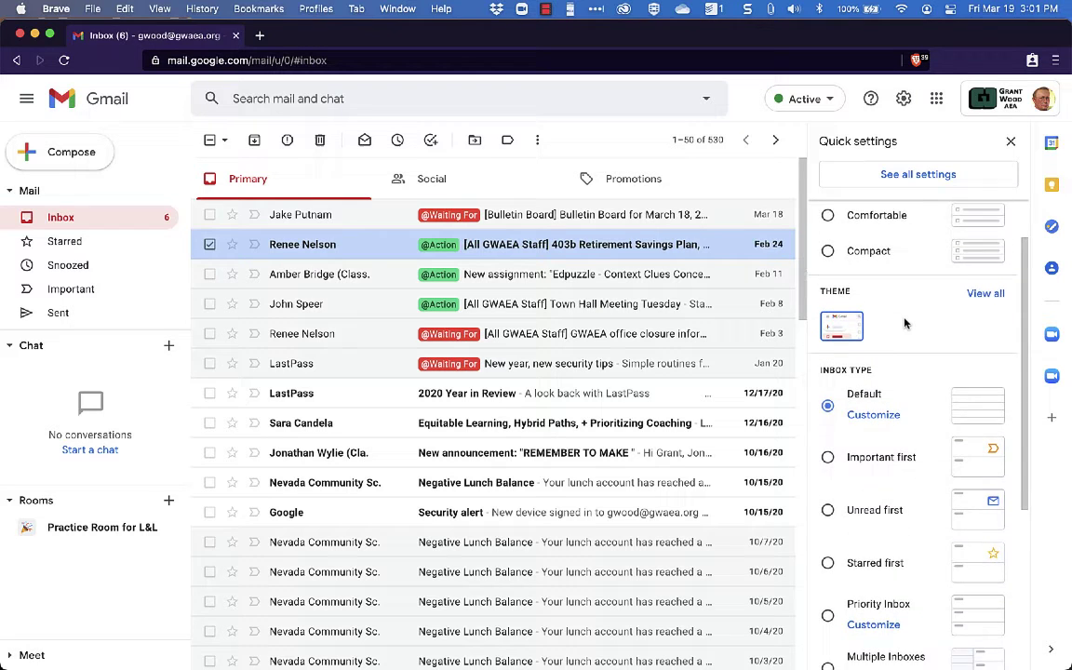
pyautogui.scroll(-3, 905, 323)
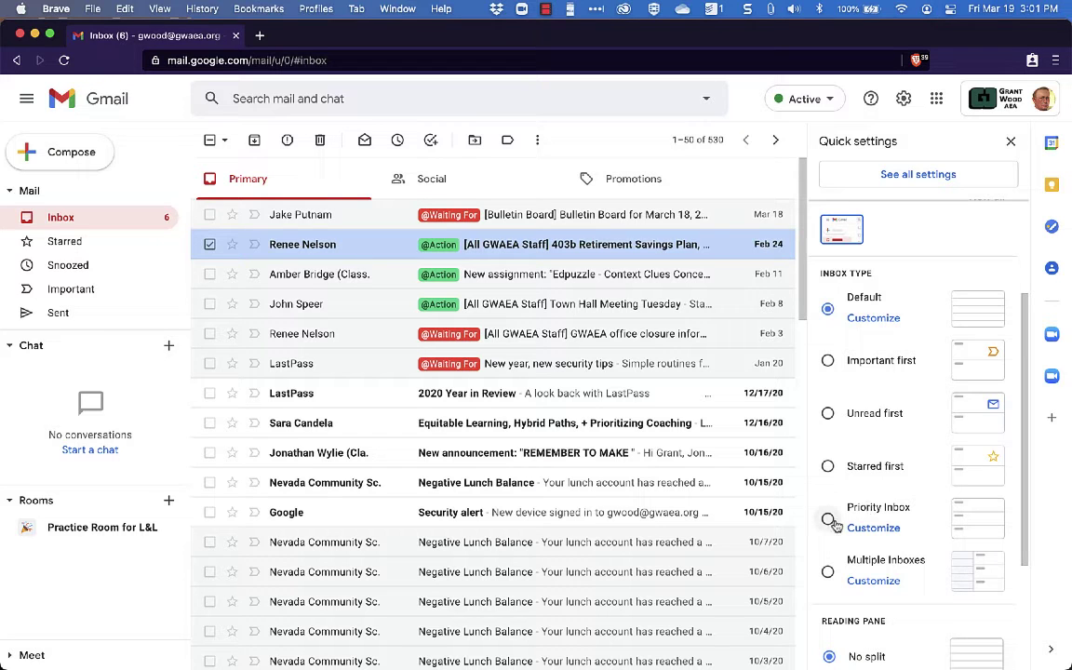
pyautogui.click(829, 520)
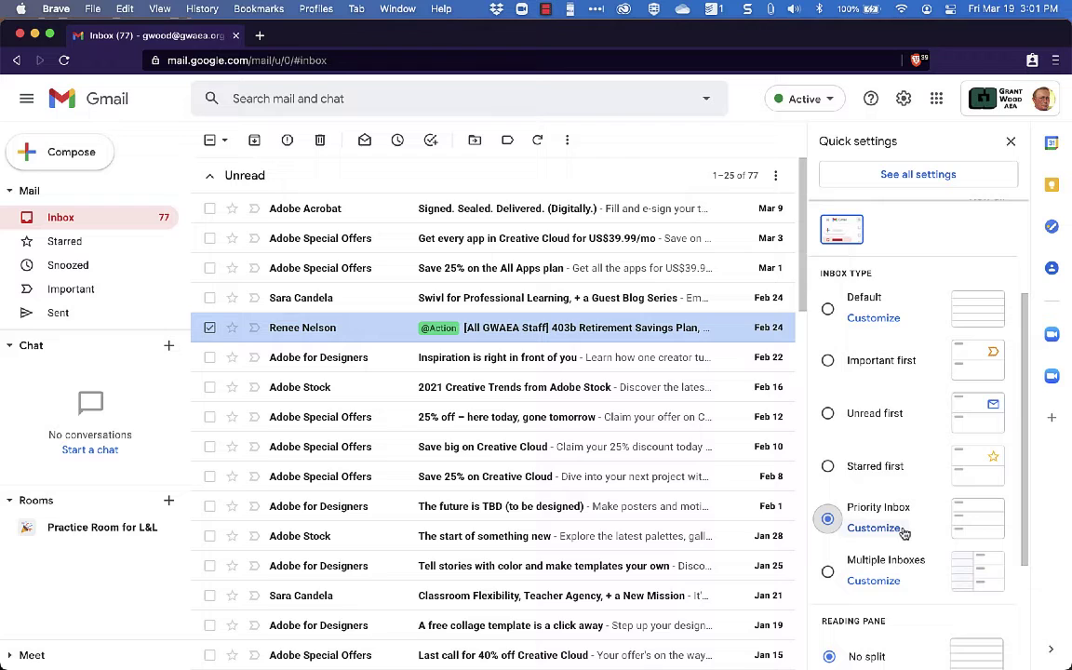
pyautogui.click(903, 527)
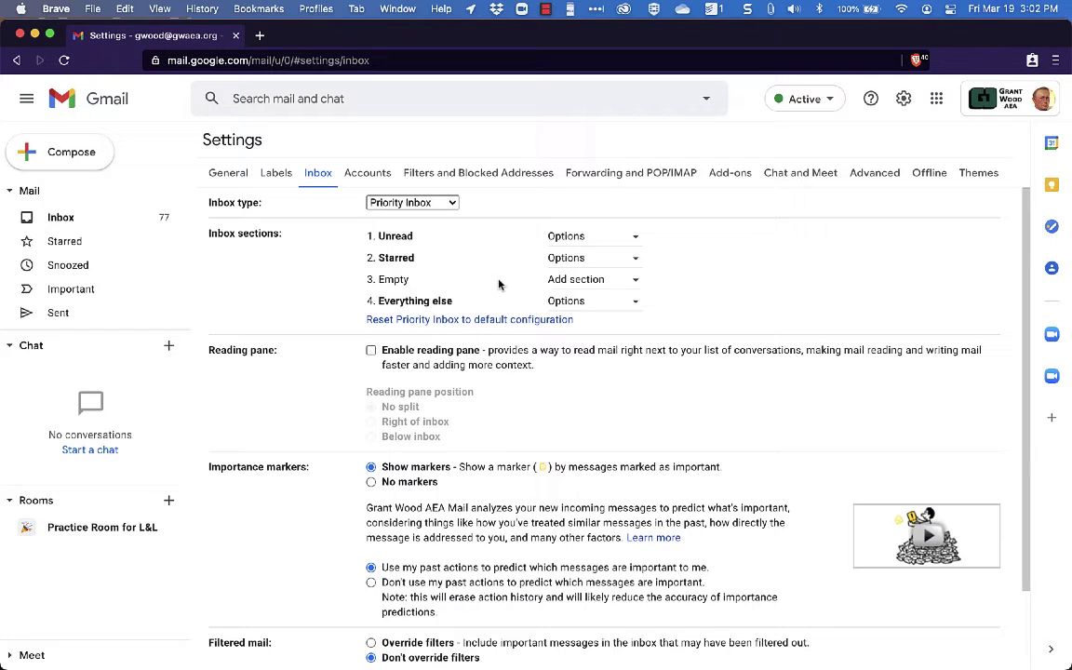
pyautogui.click(635, 263)
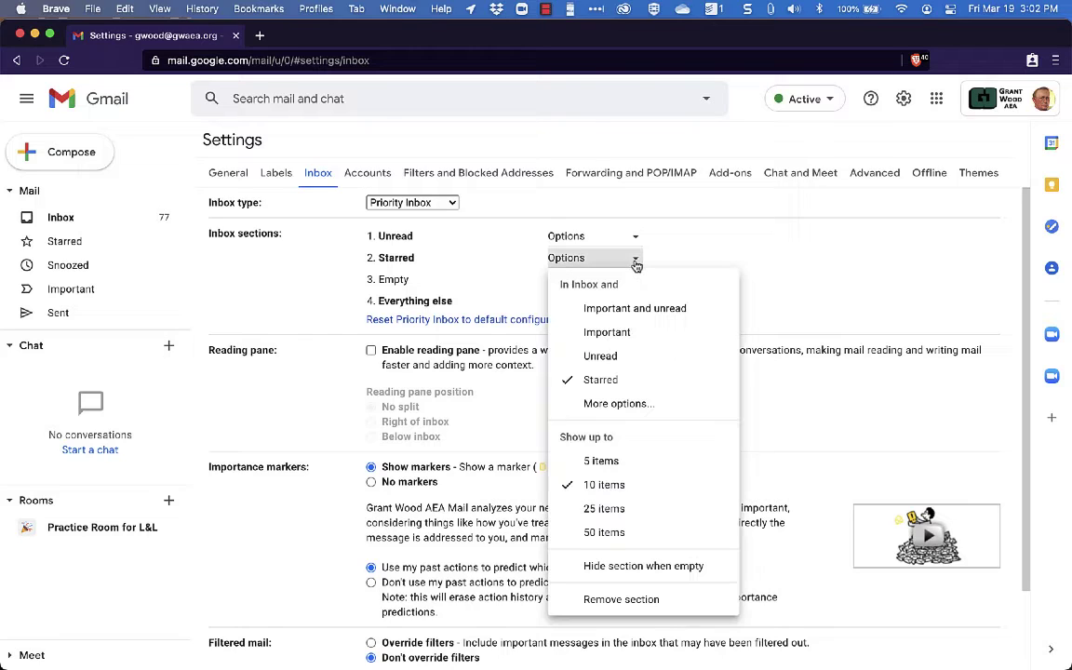
pyautogui.click(601, 602)
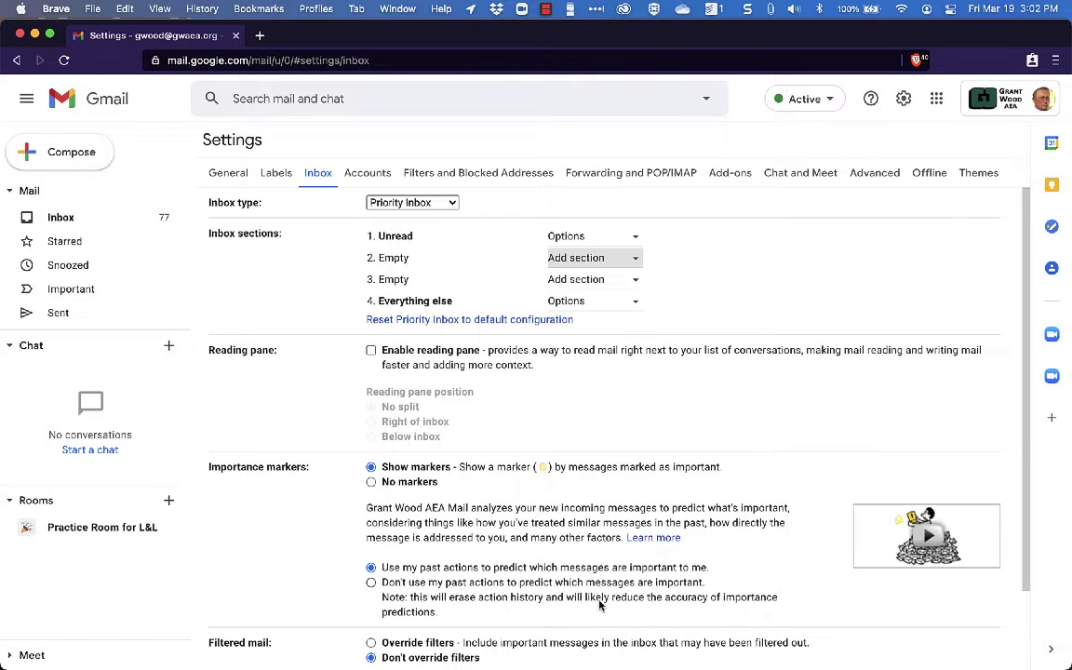
pyautogui.click(636, 263)
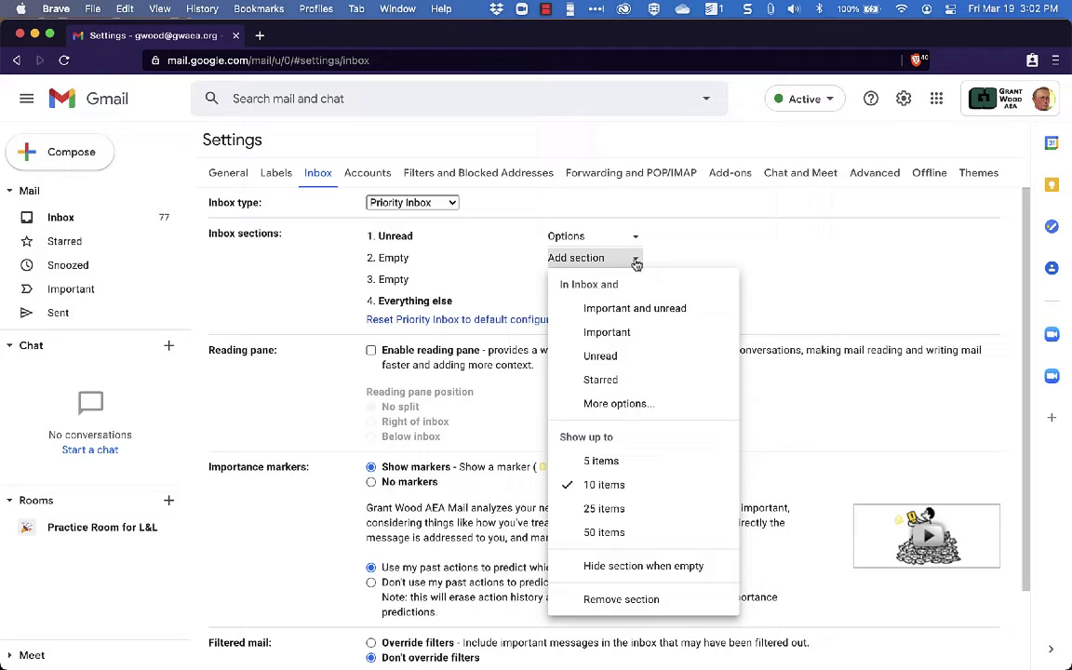
pyautogui.click(629, 404)
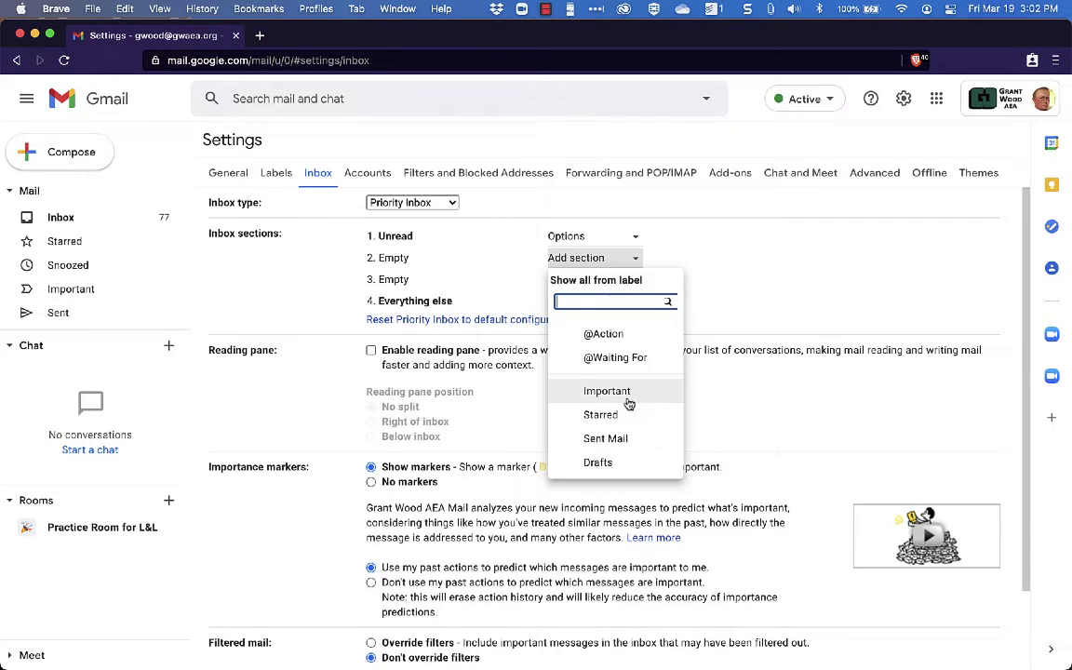
pyautogui.click(633, 345)
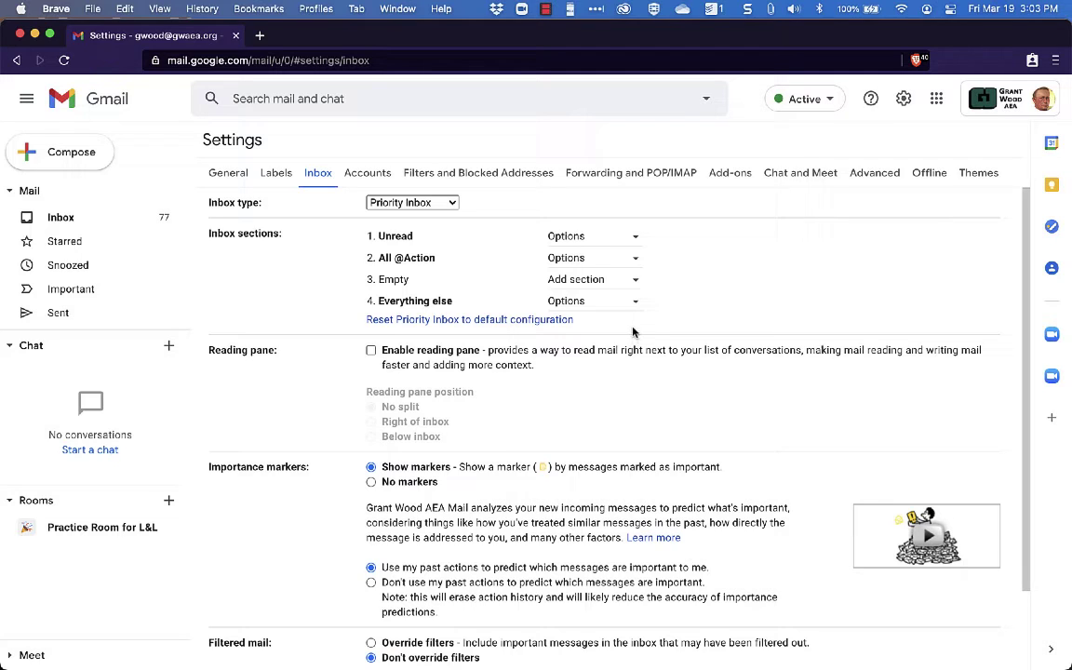
pyautogui.click(636, 285)
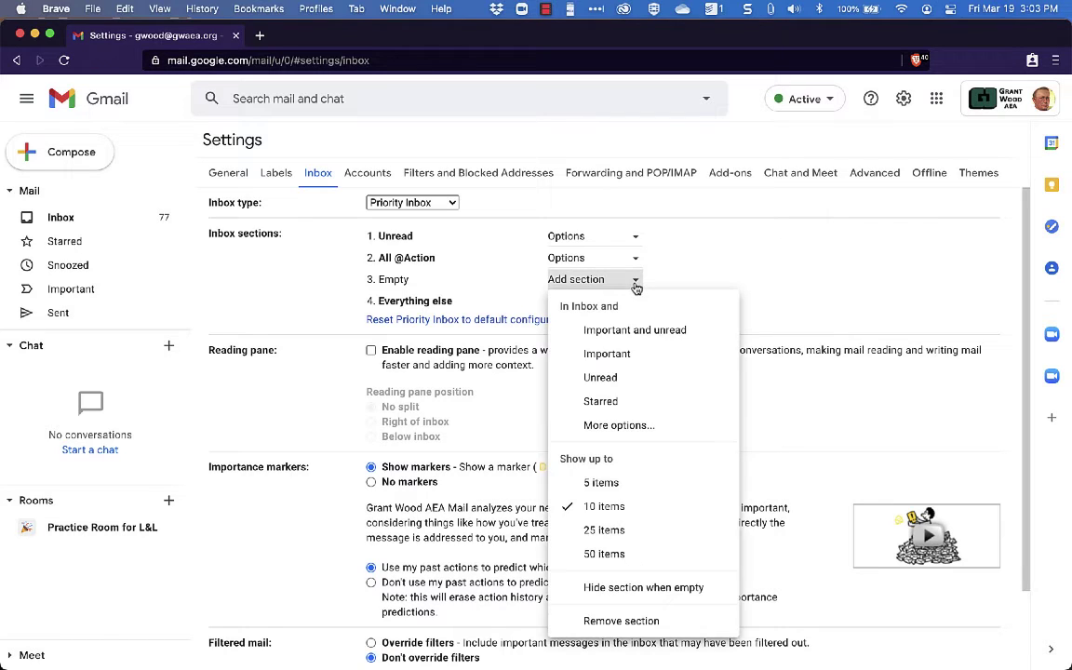
pyautogui.click(619, 426)
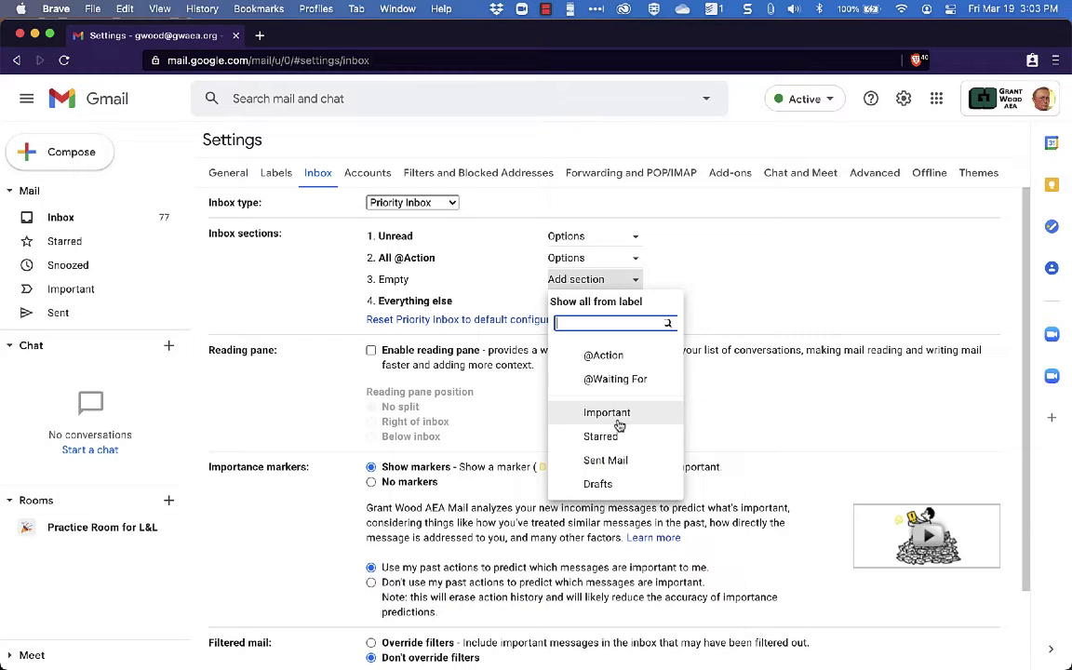
pyautogui.click(617, 382)
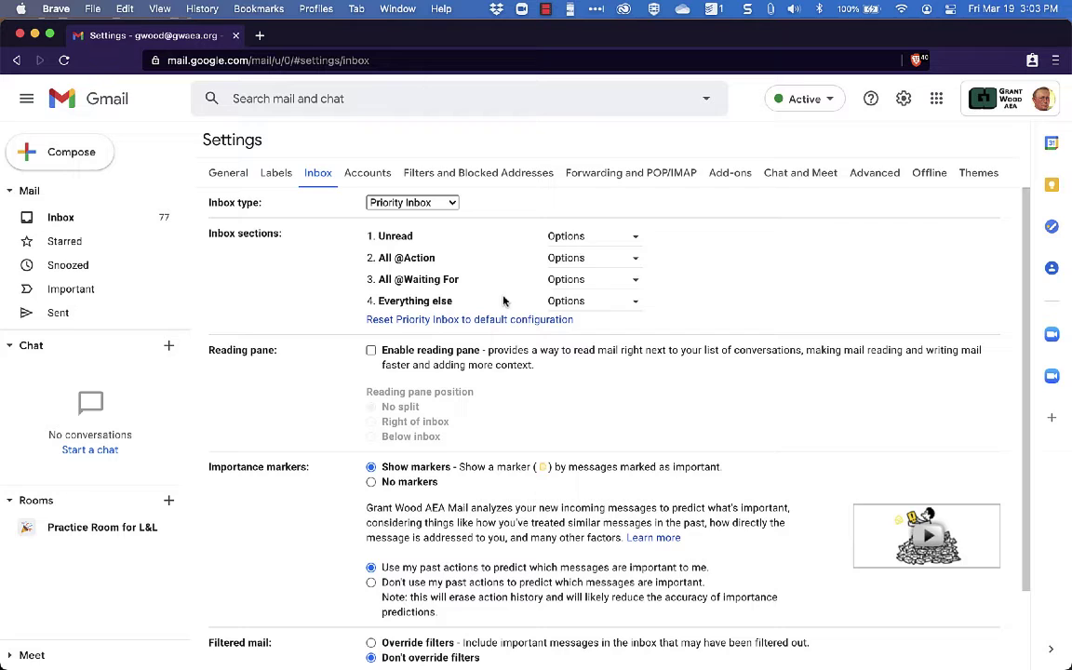
pyautogui.scroll(-3, 502, 300)
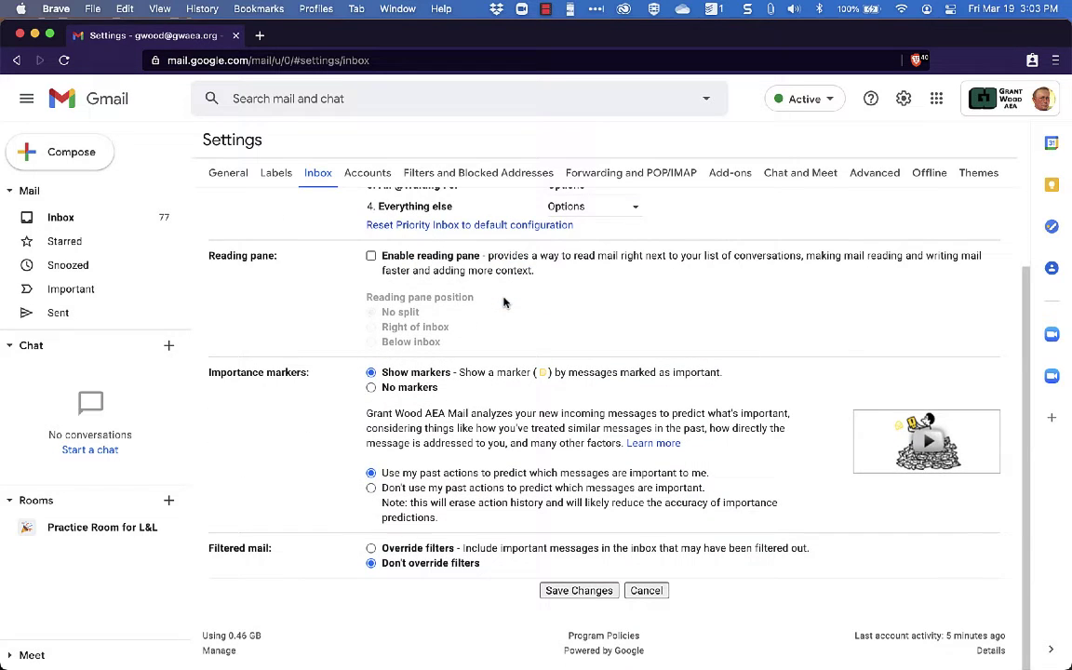
pyautogui.click(578, 591)
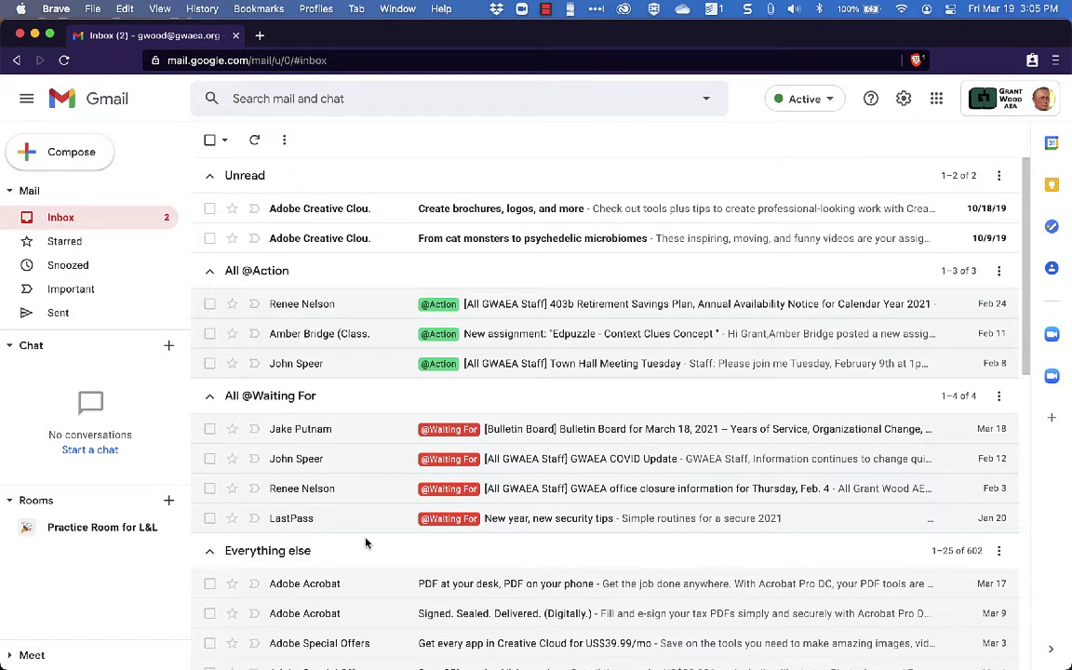
pyautogui.scroll(-3, 366, 543)
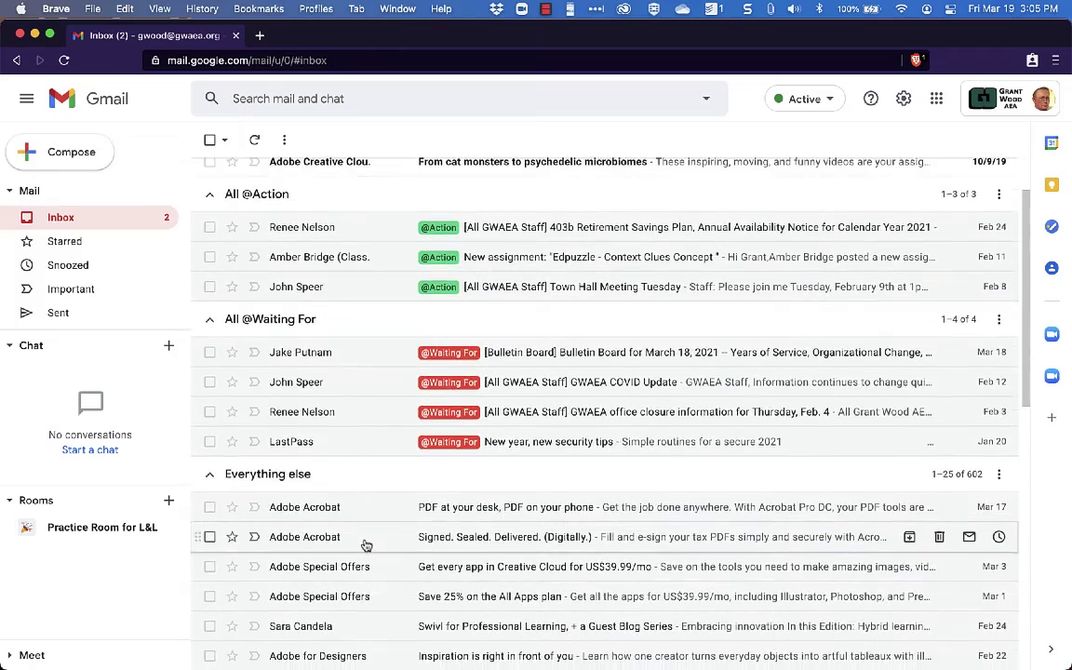
pyautogui.scroll(-4, 366, 545)
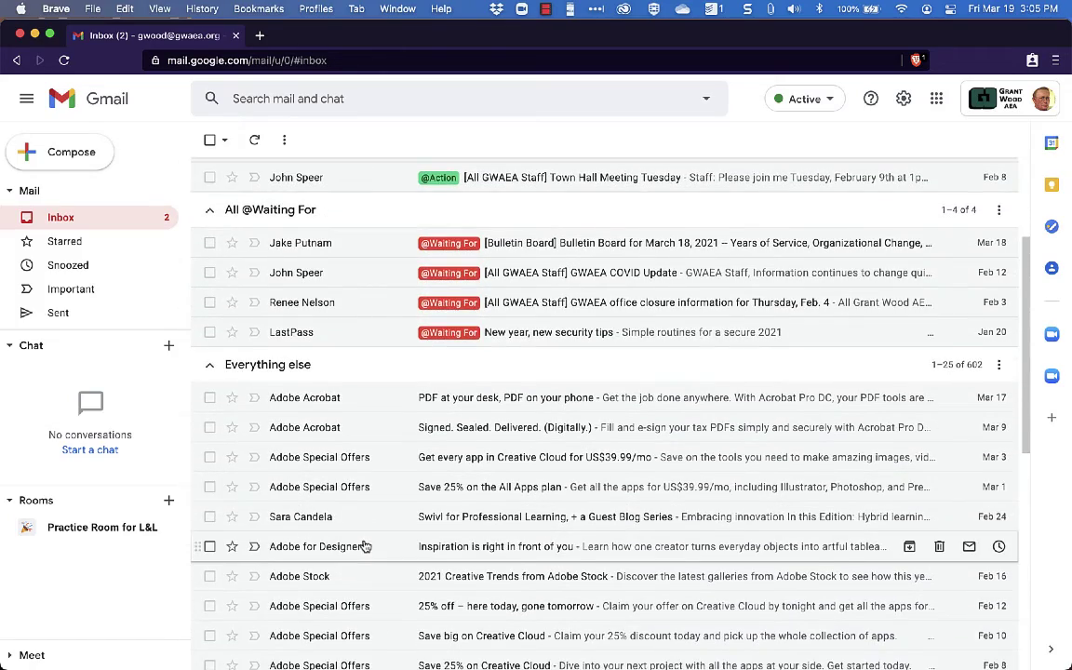
pyautogui.scroll(-5, 366, 546)
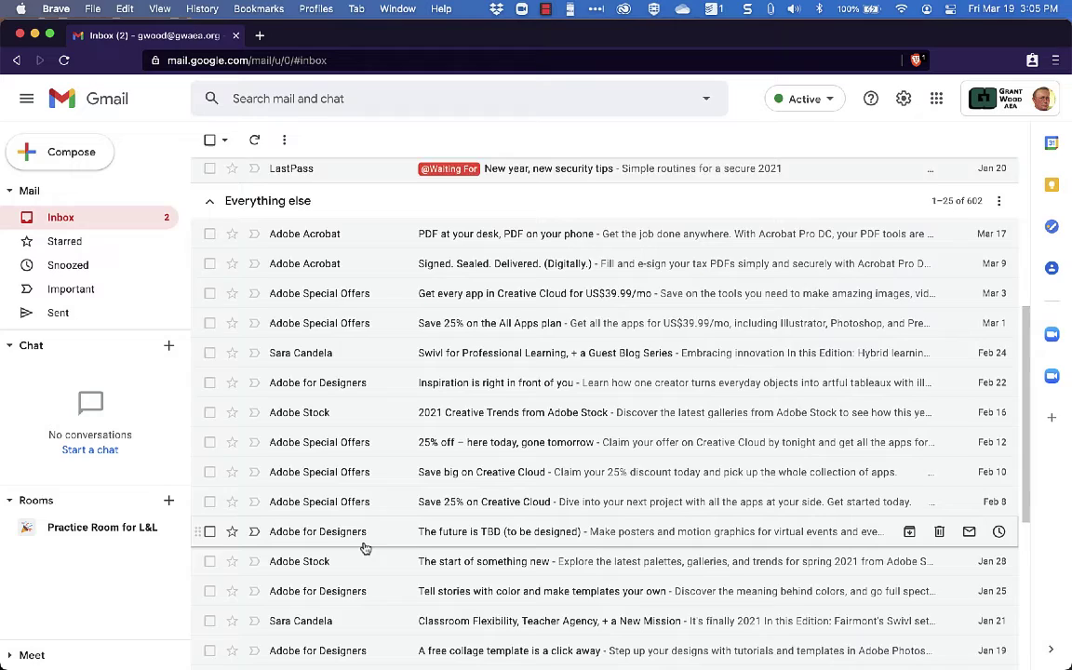
pyautogui.scroll(-2, 366, 547)
pyautogui.moveTo(366, 547)
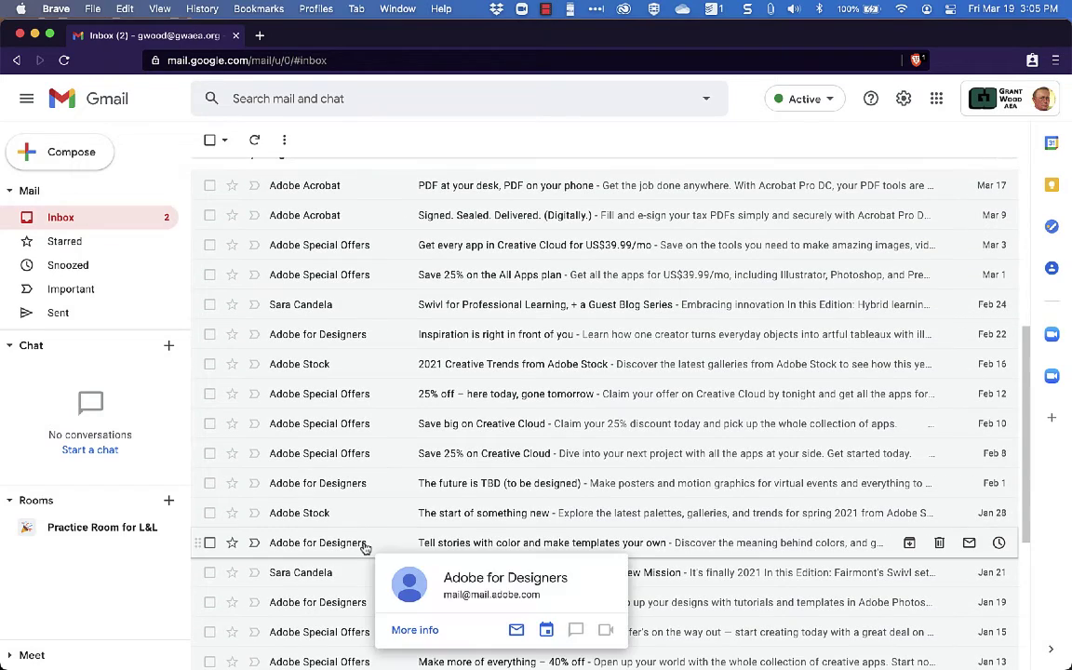
pyautogui.scroll(12, 366, 547)
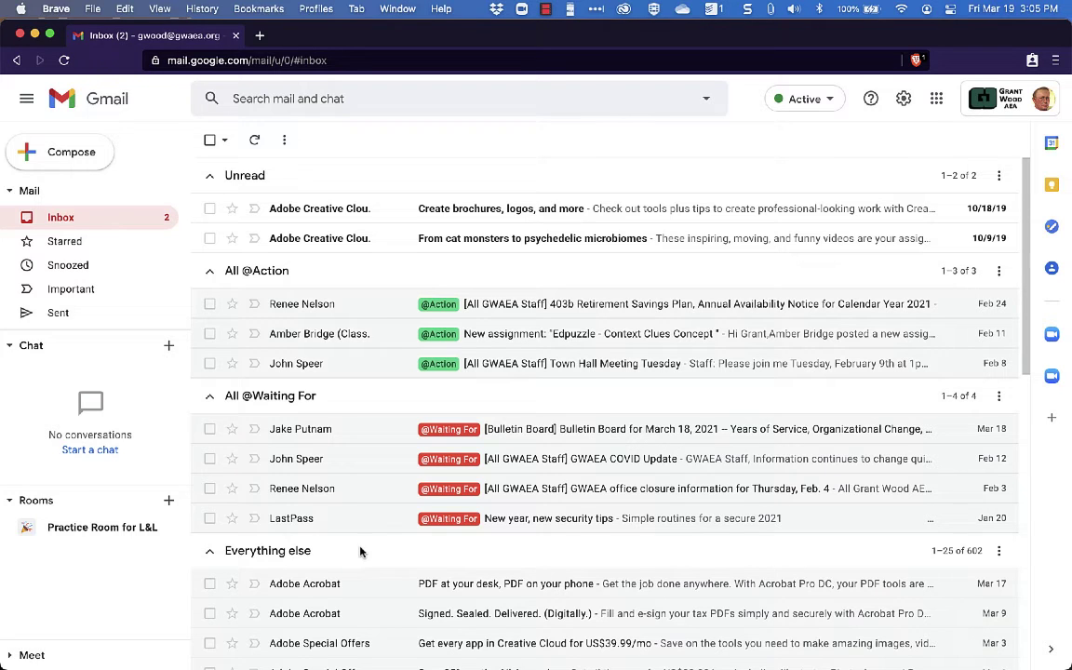
# Step: Change the inbox type from Priority Inbox to Multiple Inboxes
pyautogui.click(902, 102)
pyautogui.scroll(-3, 943, 368)
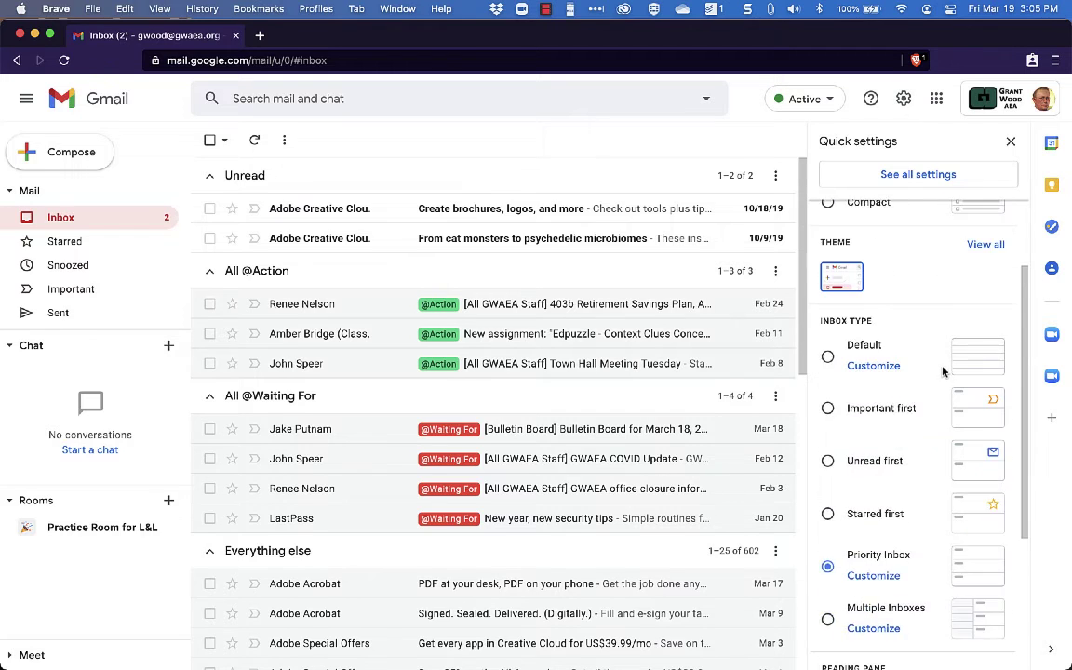
pyautogui.scroll(-1, 942, 372)
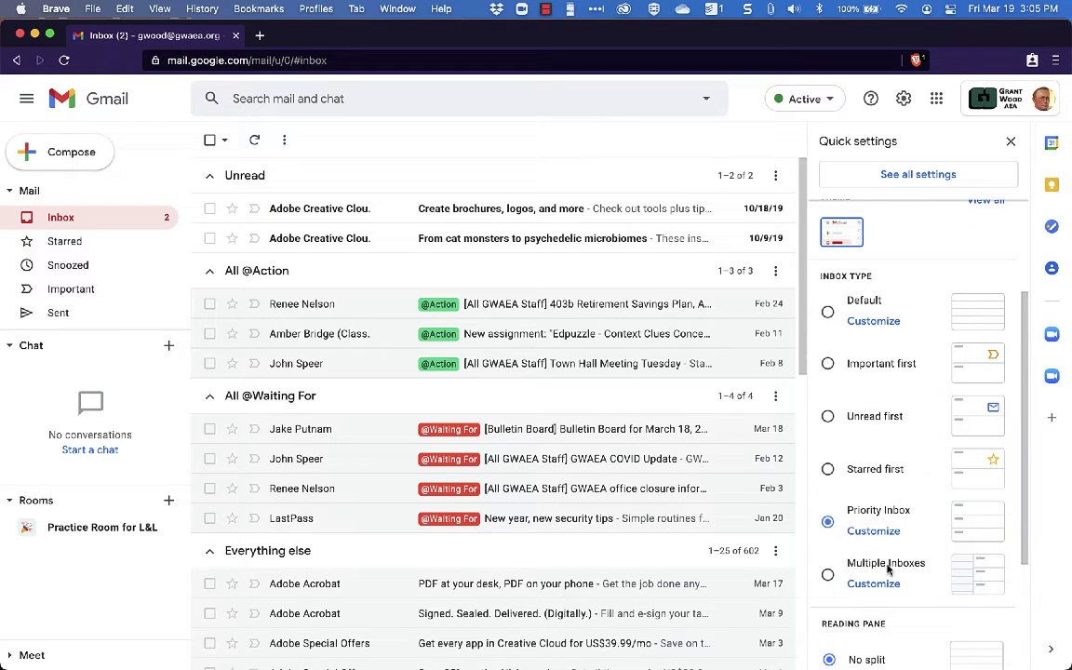
pyautogui.click(826, 578)
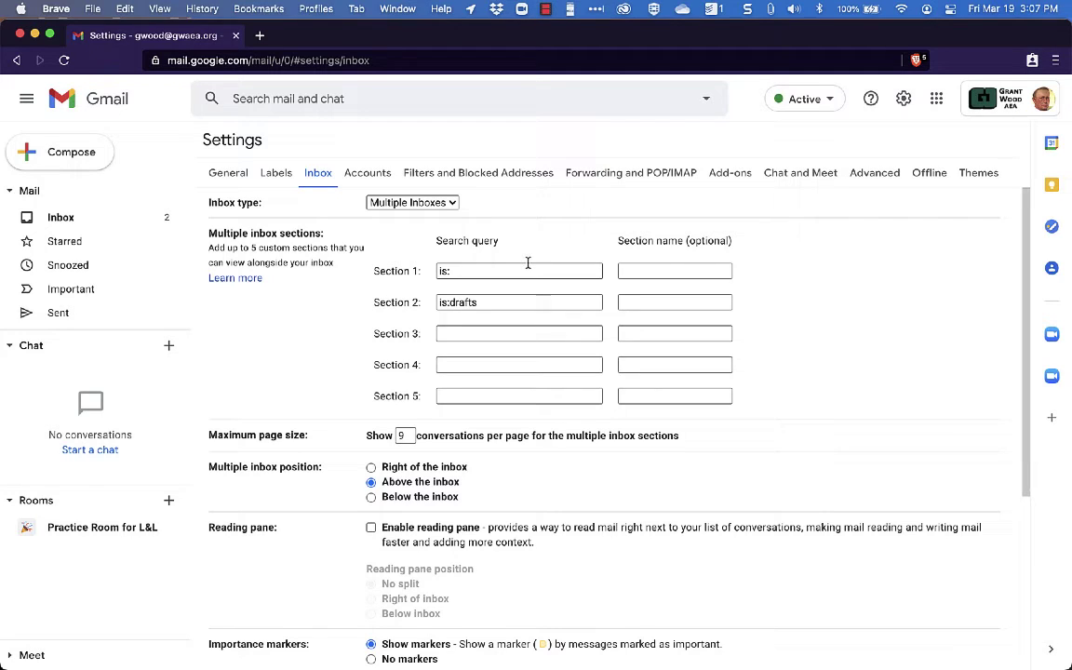
pyautogui.moveTo(526, 268); pyautogui.dragTo(430, 270)
pyautogui.write('label:@Action')
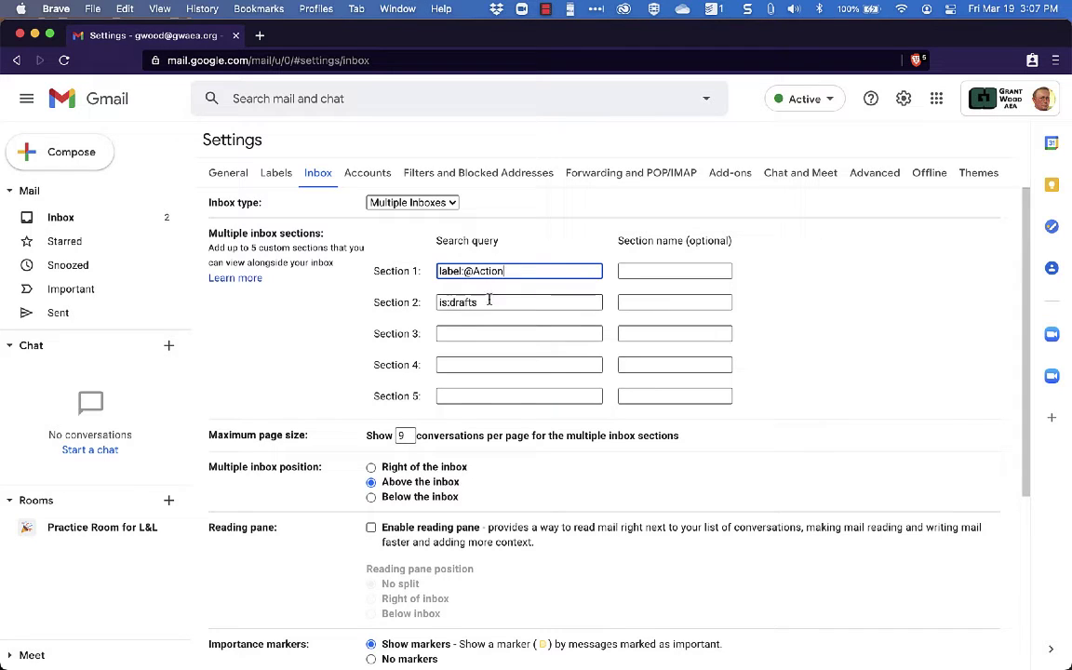
pyautogui.moveTo(491, 300); pyautogui.dragTo(437, 301)
pyautogui.press('BackSpace')
pyautogui.write('label:@')
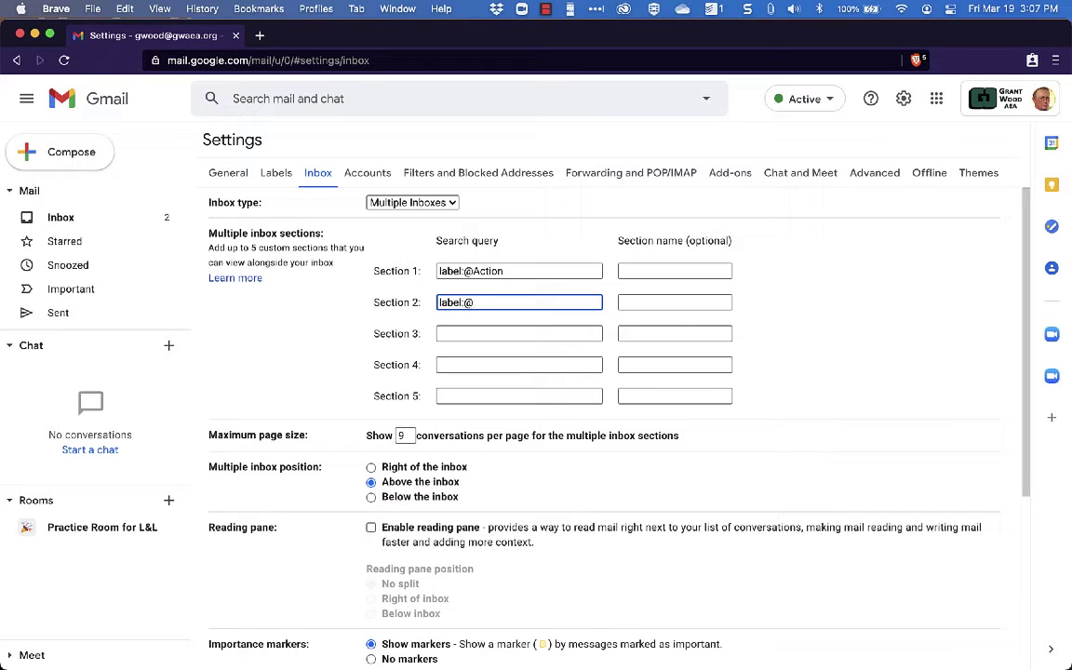
pyautogui.write('Waiting For')
# Step: Position the multiple inbox sections to the right of the inbox and save the settings
pyautogui.click(371, 470)
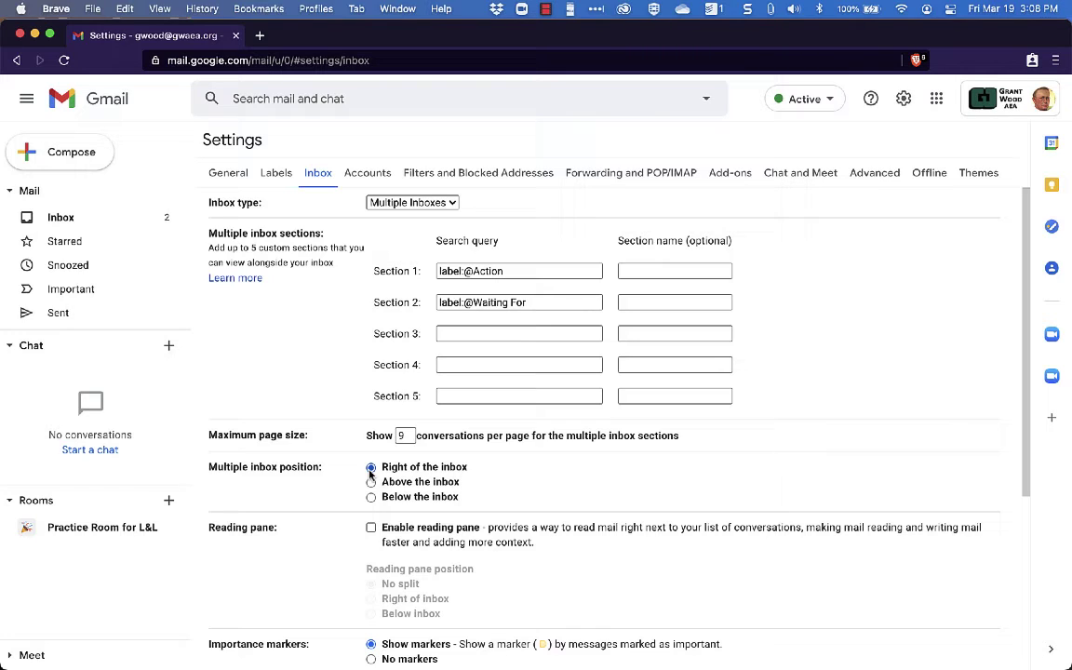
pyautogui.scroll(-5, 371, 474)
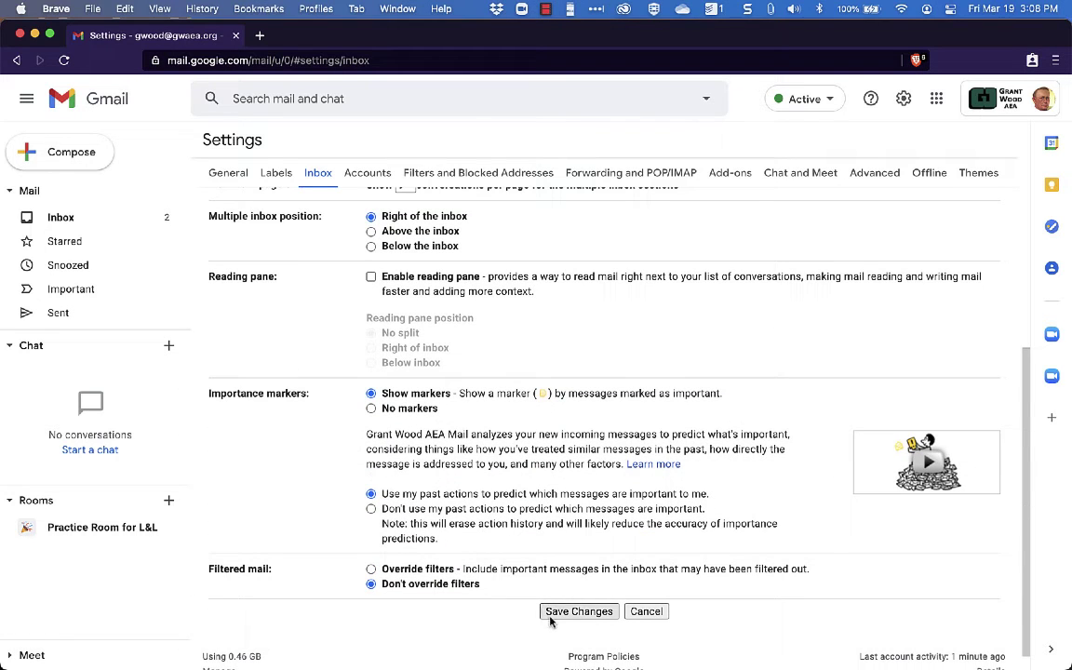
pyautogui.click(558, 614)
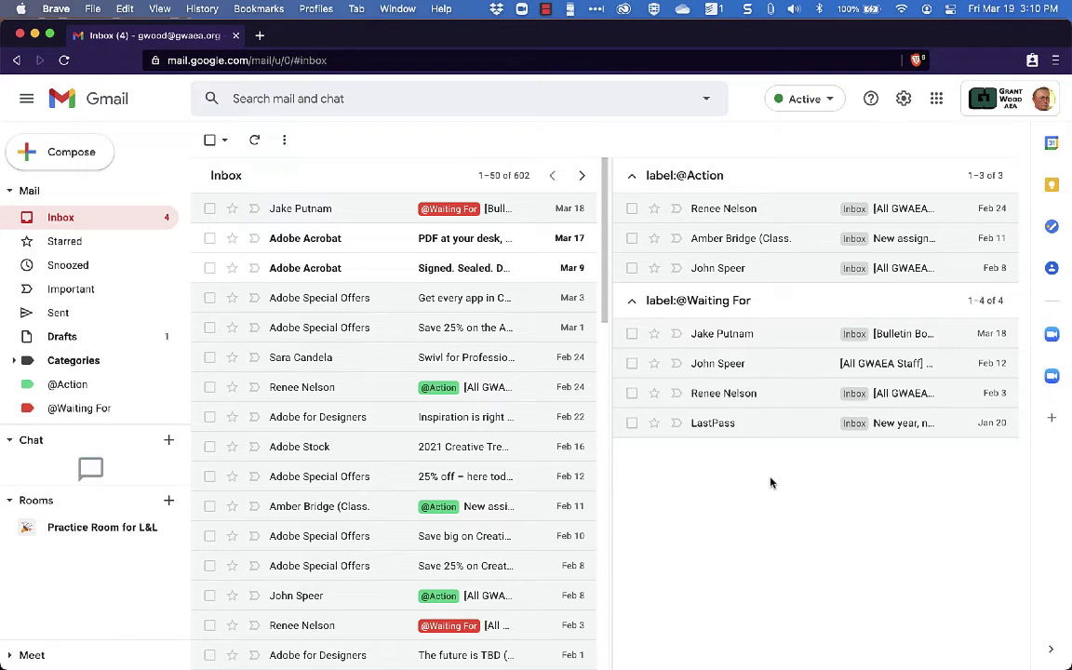
pyautogui.moveTo(390, 389); pyautogui.dragTo(65, 384)
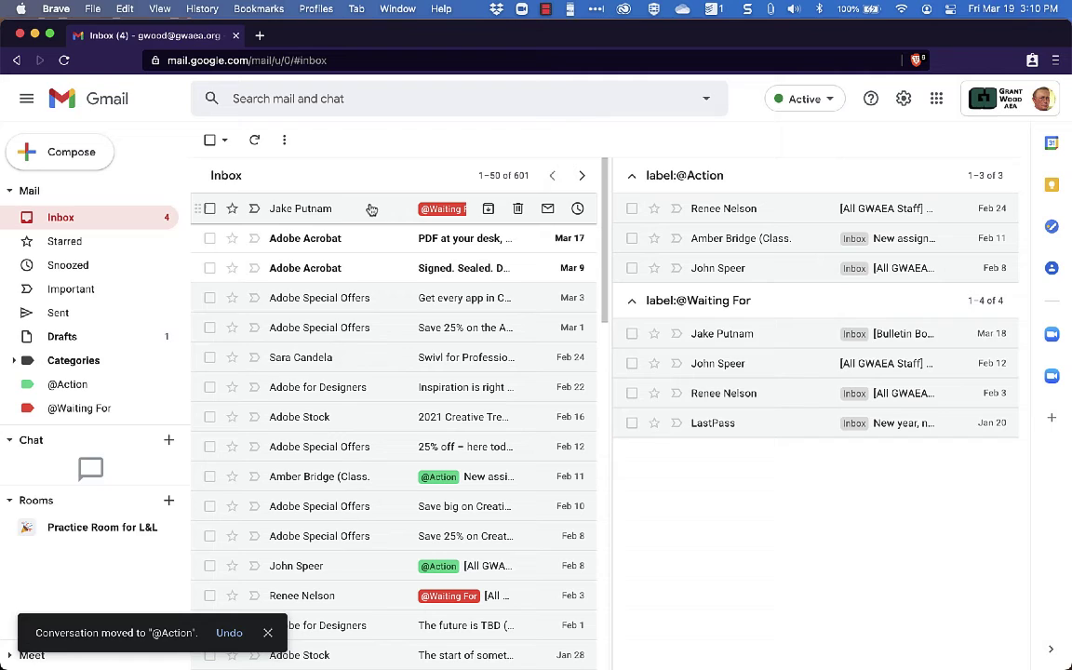
pyautogui.moveTo(372, 209); pyautogui.dragTo(93, 409)
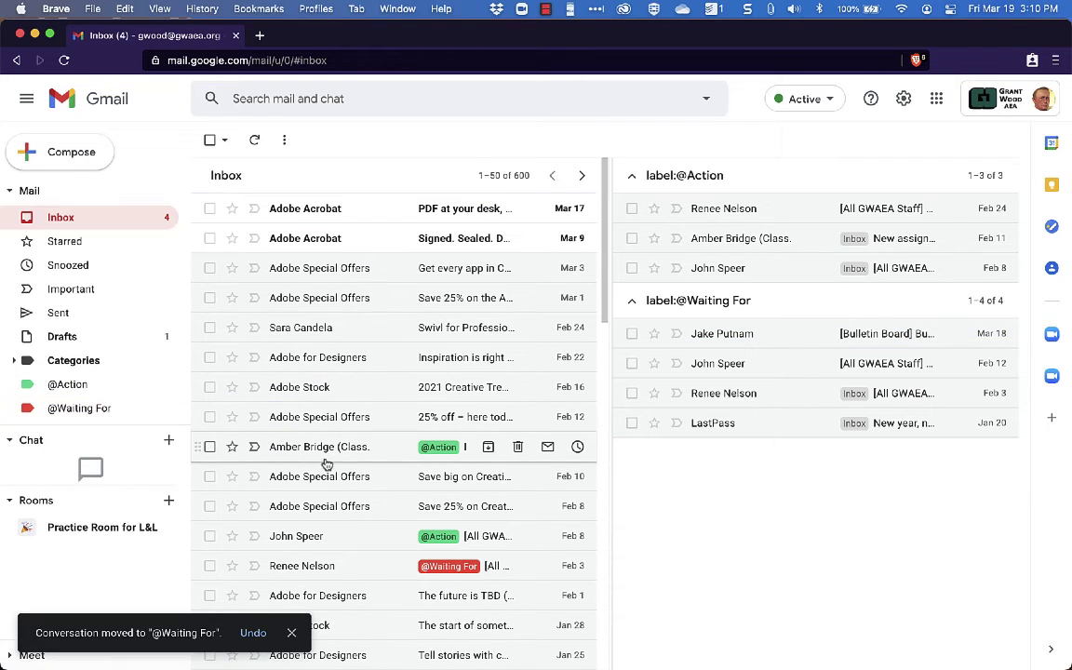
pyautogui.moveTo(327, 456); pyautogui.dragTo(65, 385)
pyautogui.moveTo(353, 512); pyautogui.dragTo(62, 381)
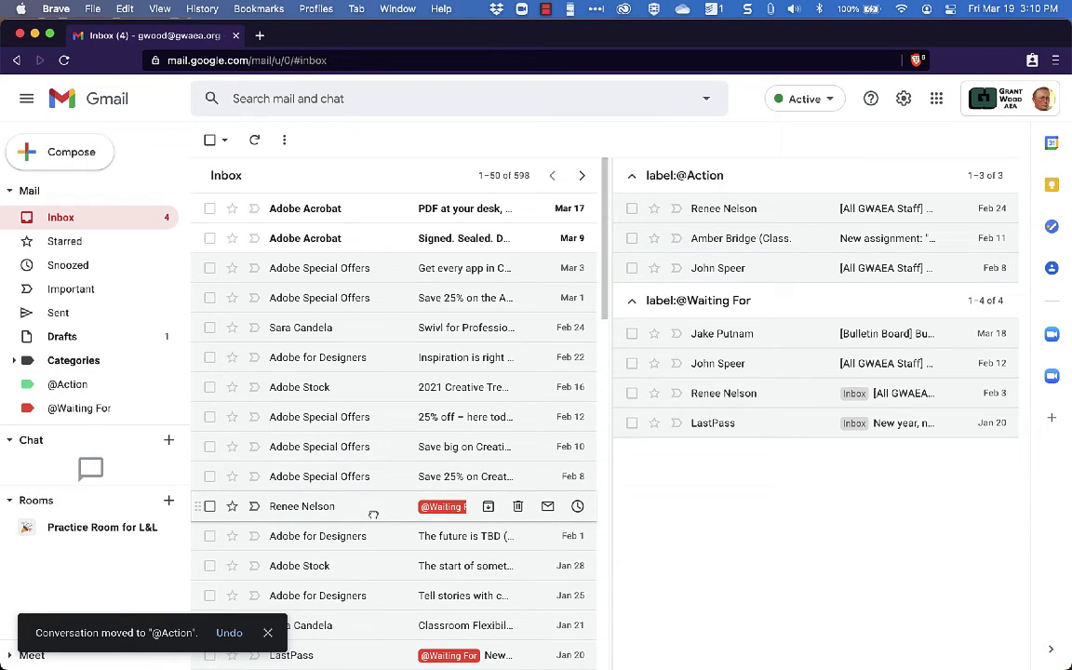
pyautogui.moveTo(373, 515); pyautogui.dragTo(67, 411)
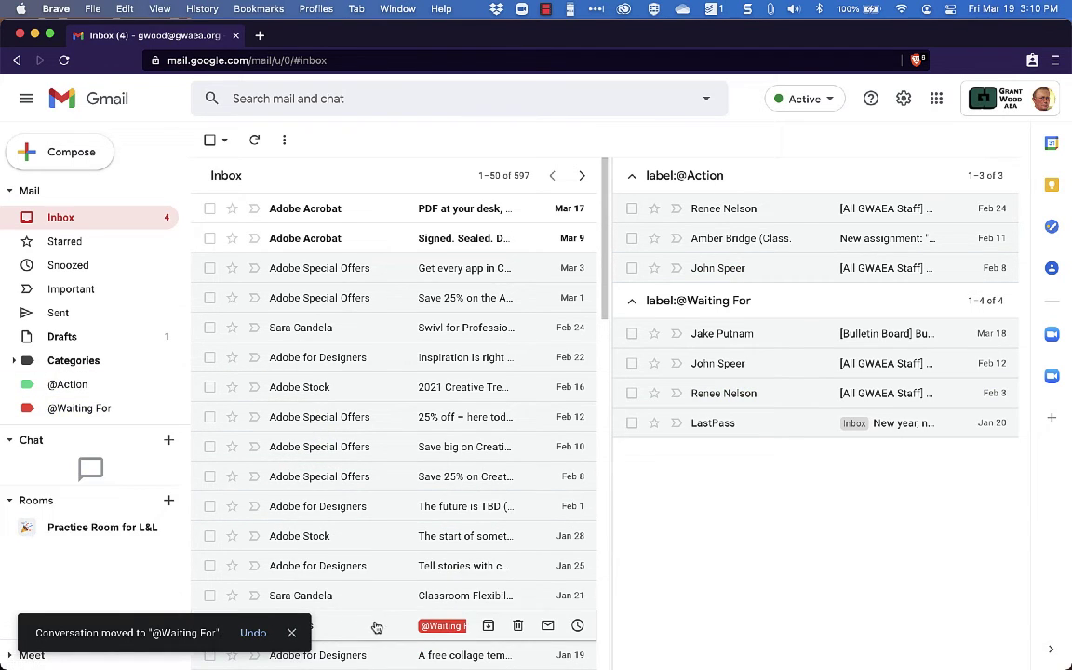
pyautogui.moveTo(376, 626); pyautogui.dragTo(75, 410)
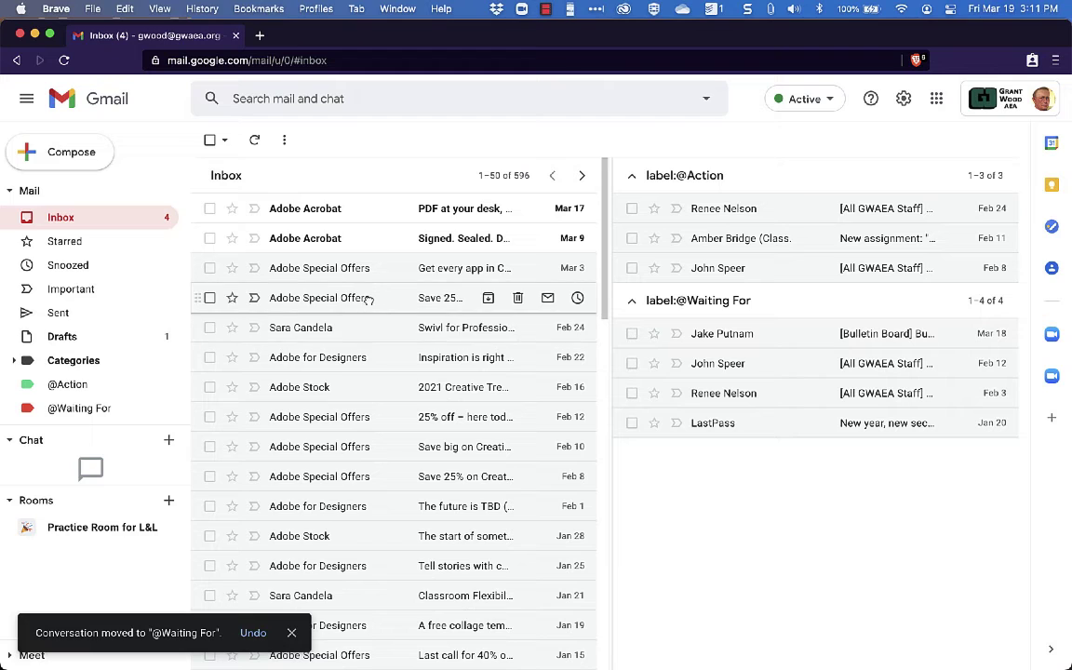
pyautogui.moveTo(371, 298); pyautogui.dragTo(71, 385)
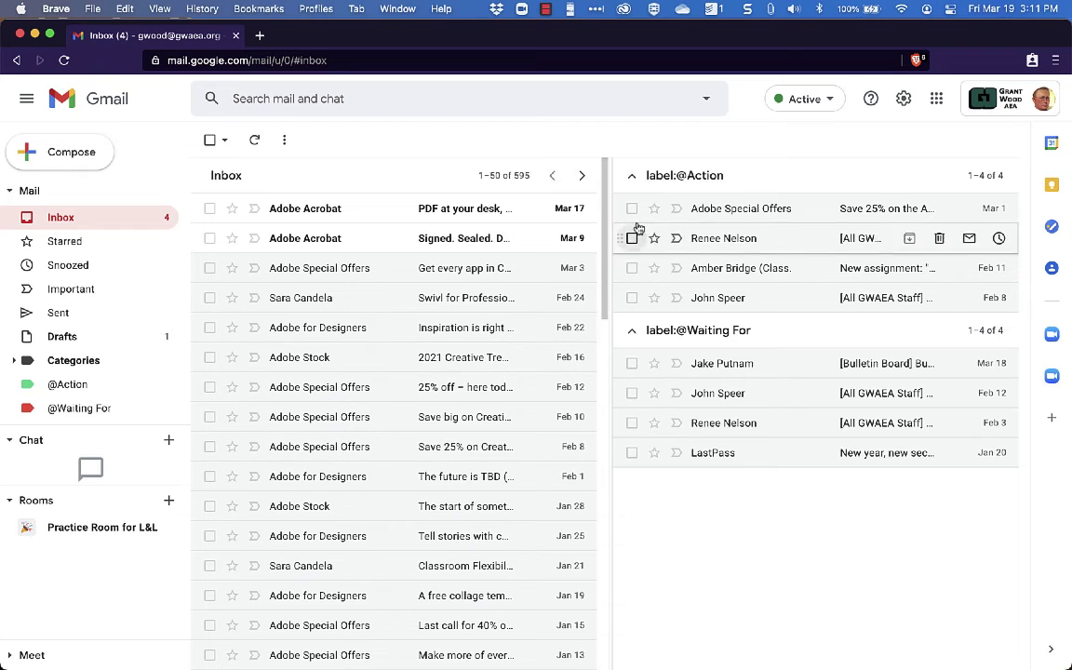
pyautogui.moveTo(605, 238); pyautogui.dragTo(603, 204)
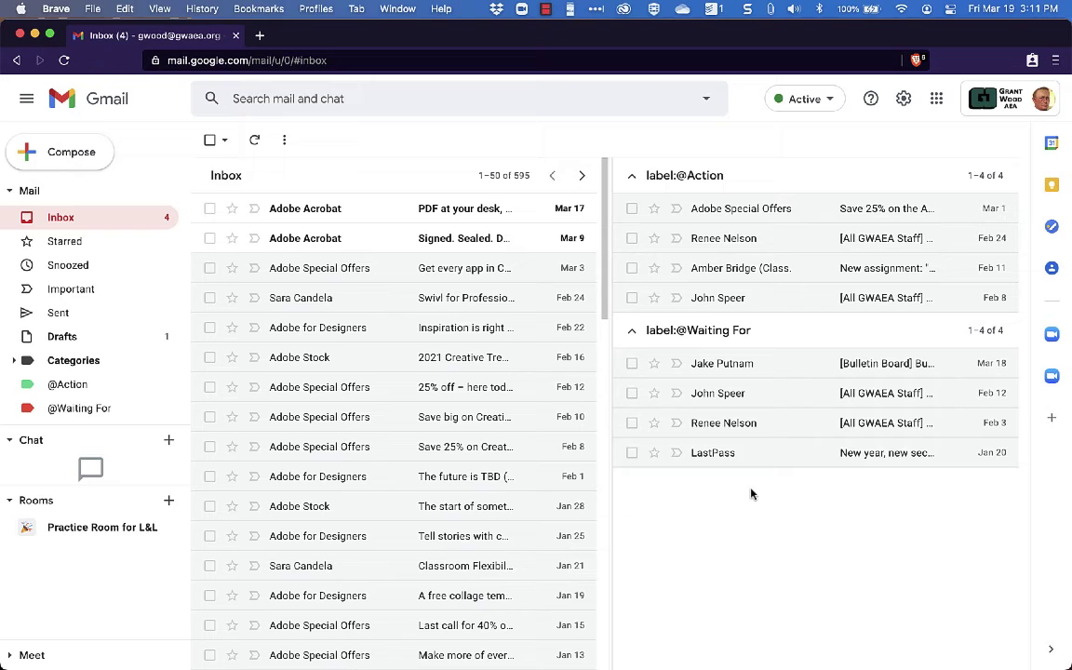
pyautogui.moveTo(371, 276); pyautogui.dragTo(106, 410)
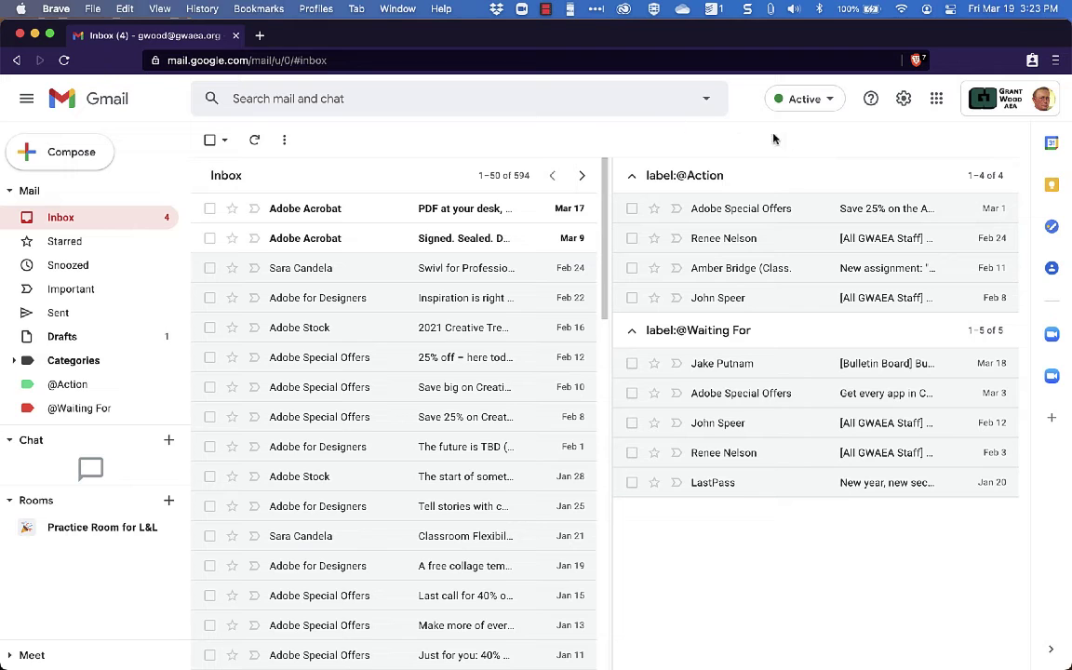
# Step: View the calendar beside the multiple inboxes, try collapsing the main menu for more room, and close the calendar
pyautogui.click(1050, 144)
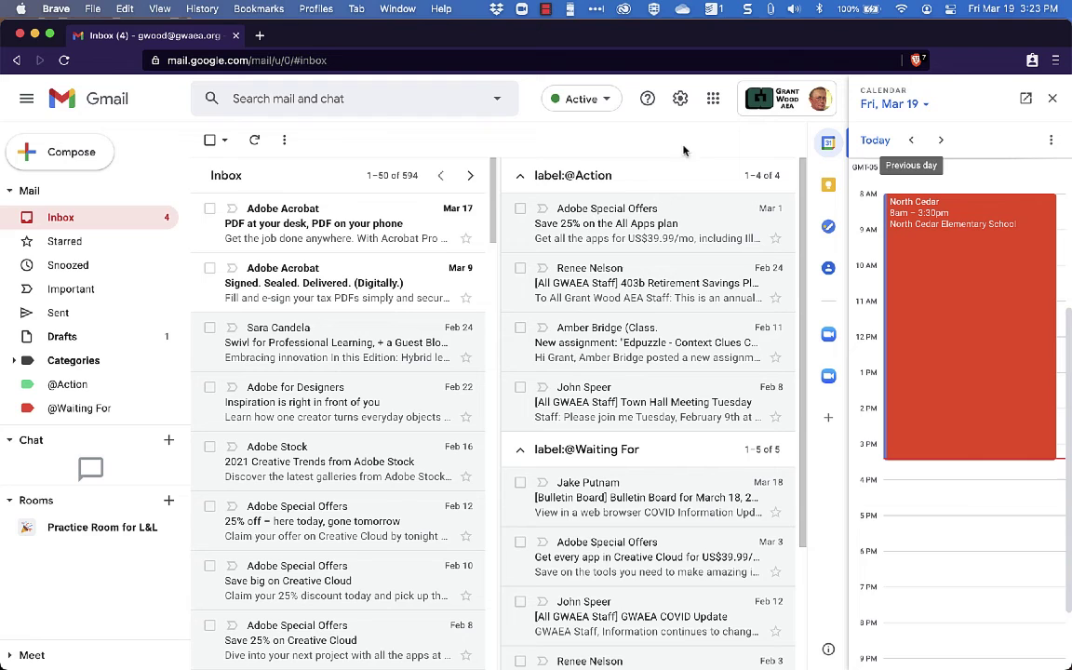
pyautogui.click(27, 103)
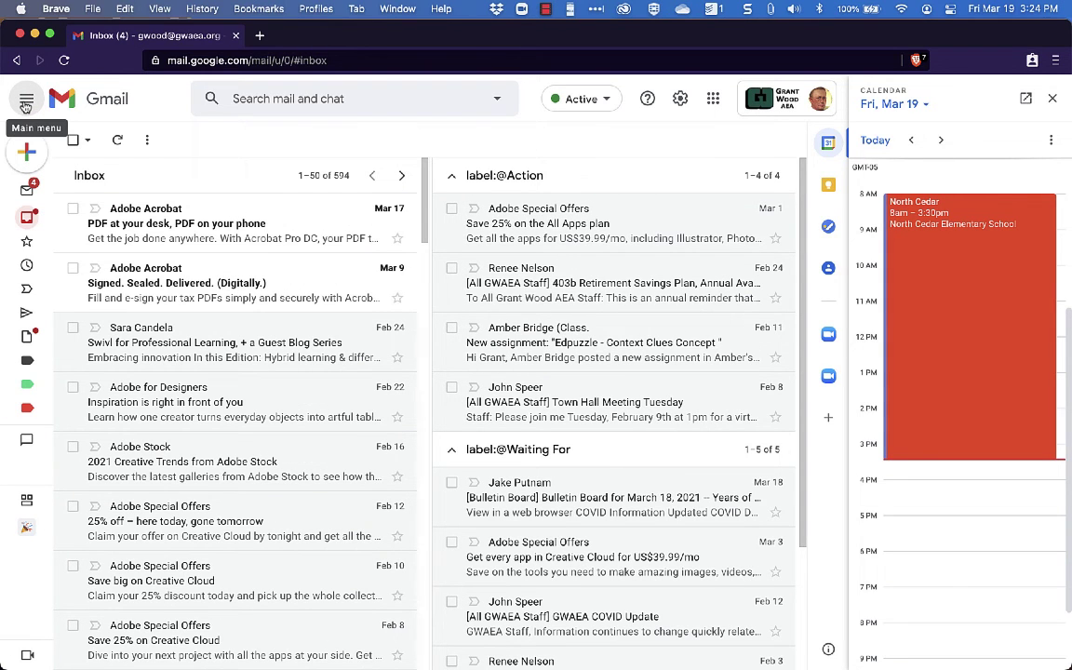
pyautogui.click(25, 104)
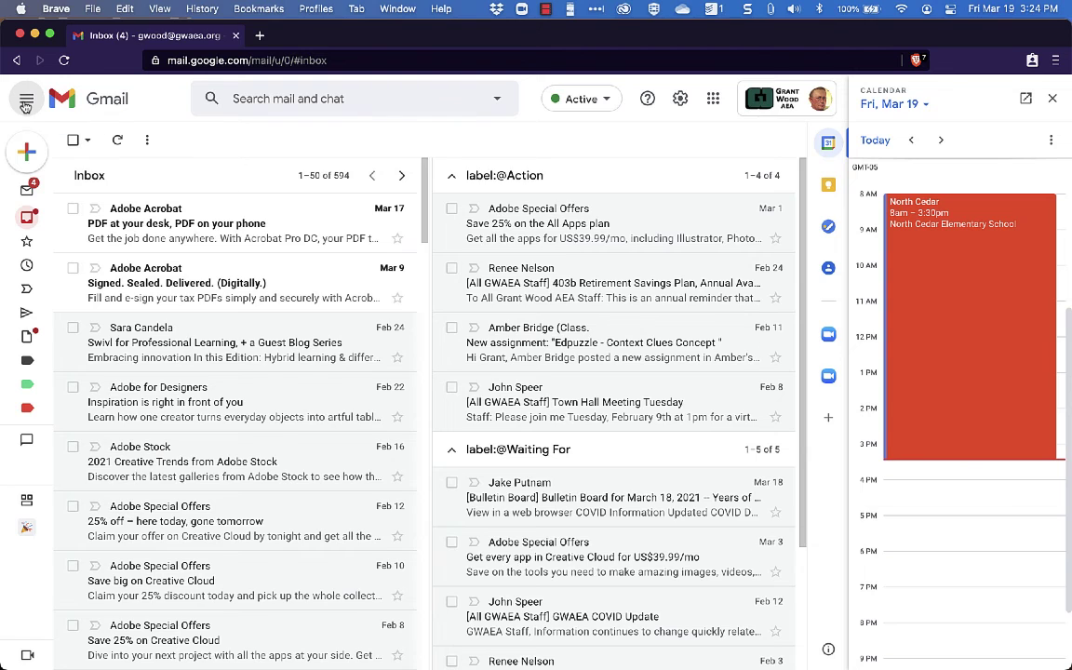
pyautogui.click(1051, 100)
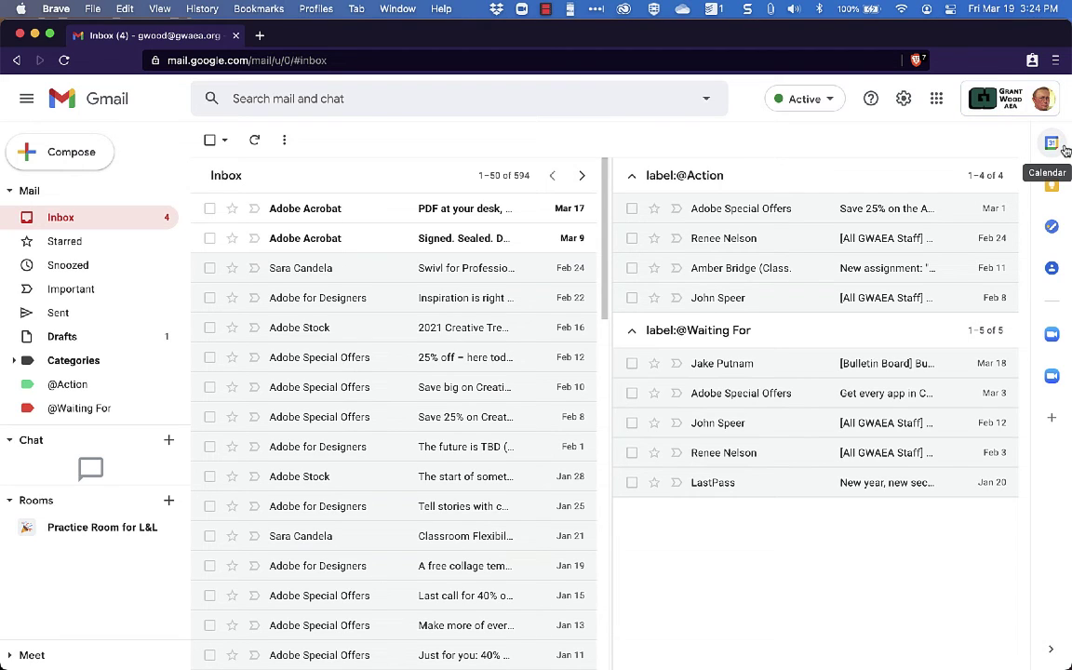
# Step: Switch the inbox type to Priority Inbox and show the calendar beside the messages
pyautogui.click(901, 104)
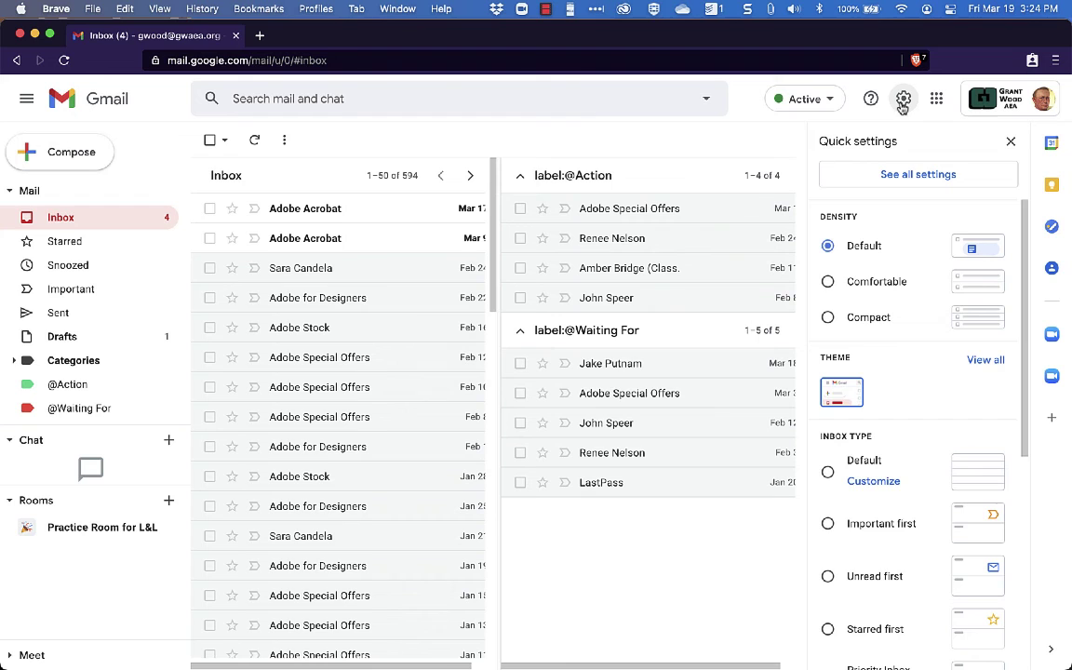
pyautogui.scroll(-5, 851, 522)
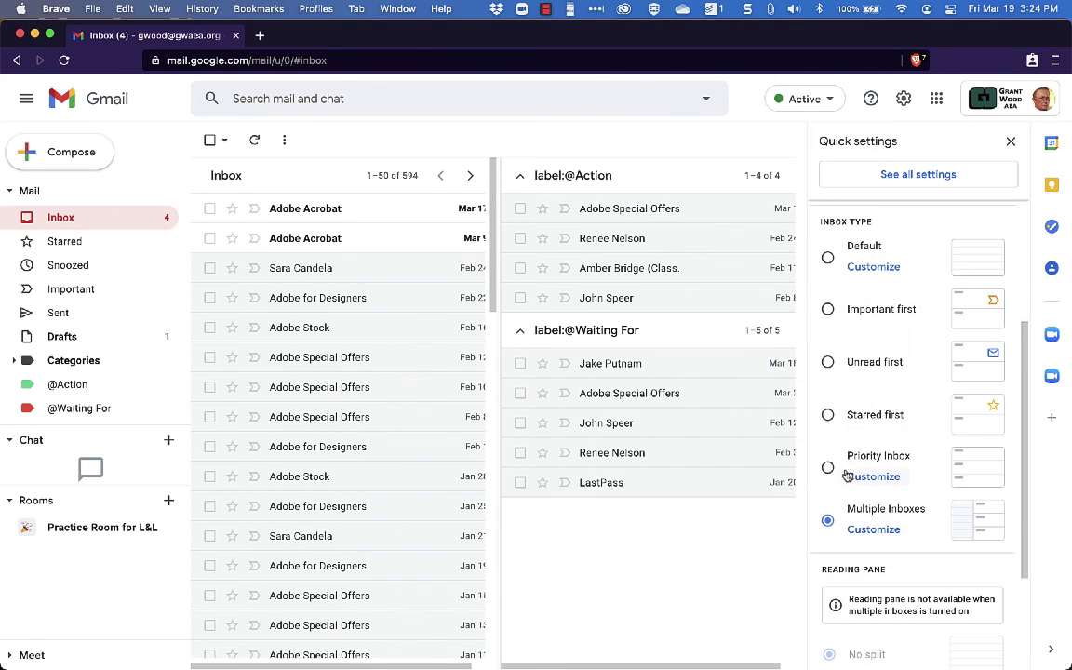
pyautogui.click(827, 467)
pyautogui.click(1010, 141)
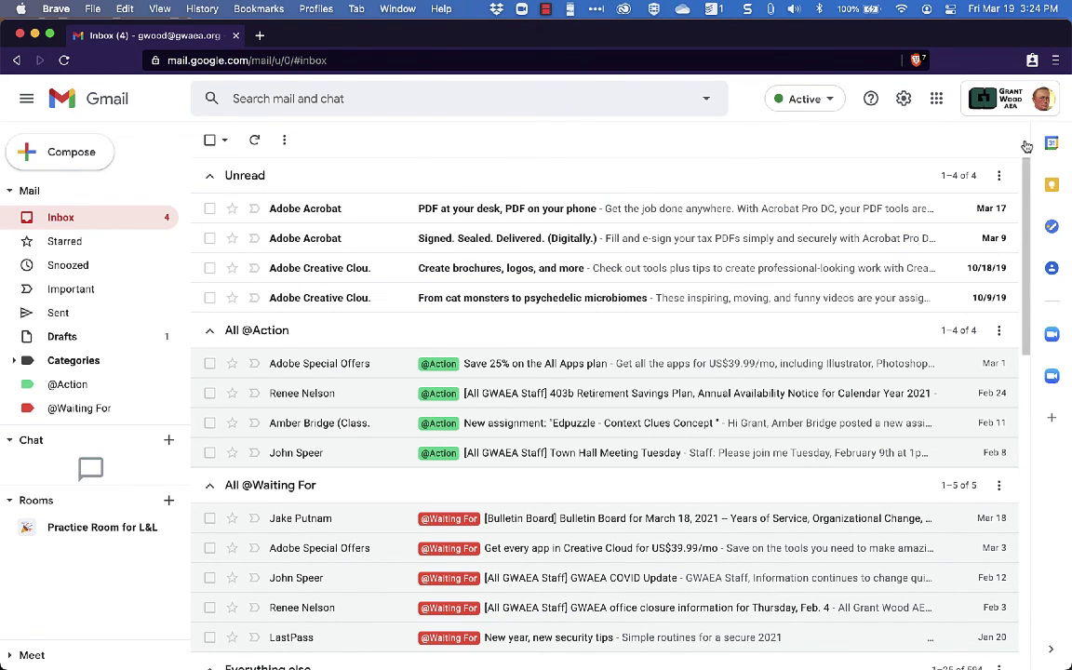
pyautogui.click(1053, 143)
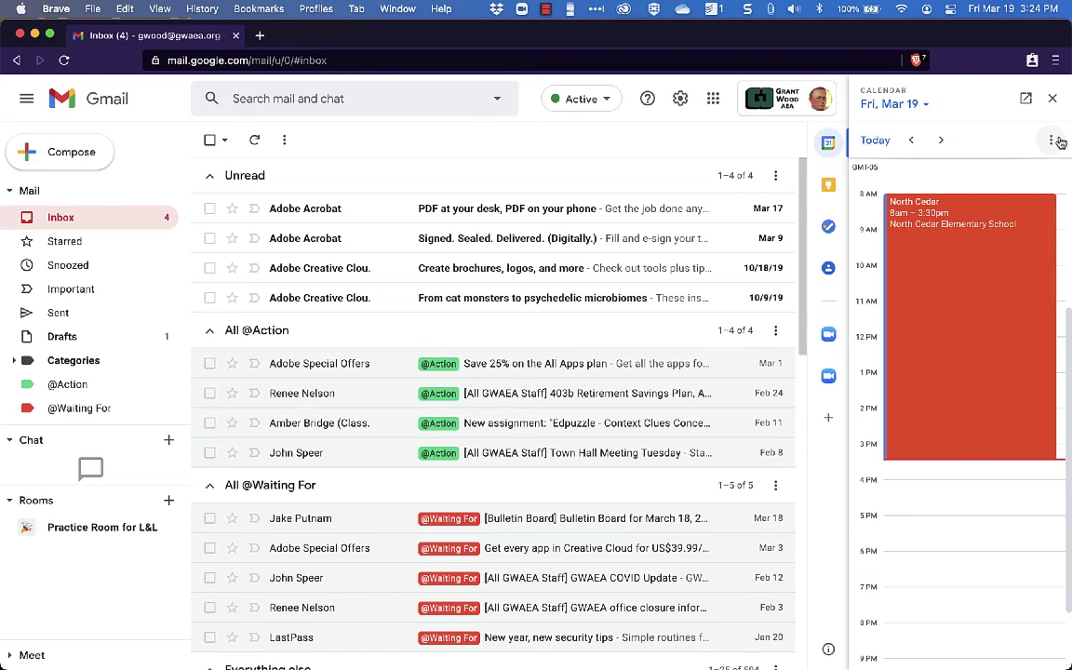